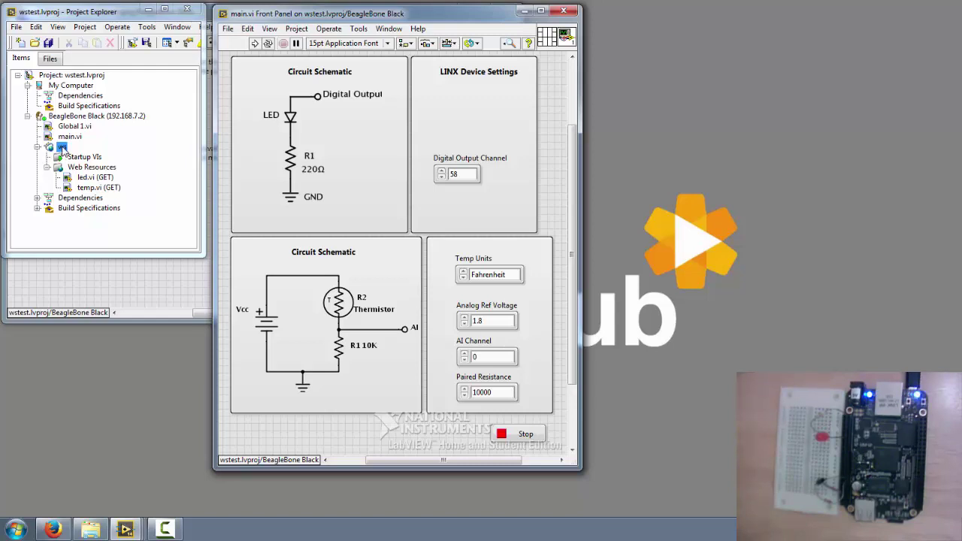
Step: Add the www folder to the ws web service as public content and expand it to check main.html and the js folder
right_click(62, 149)
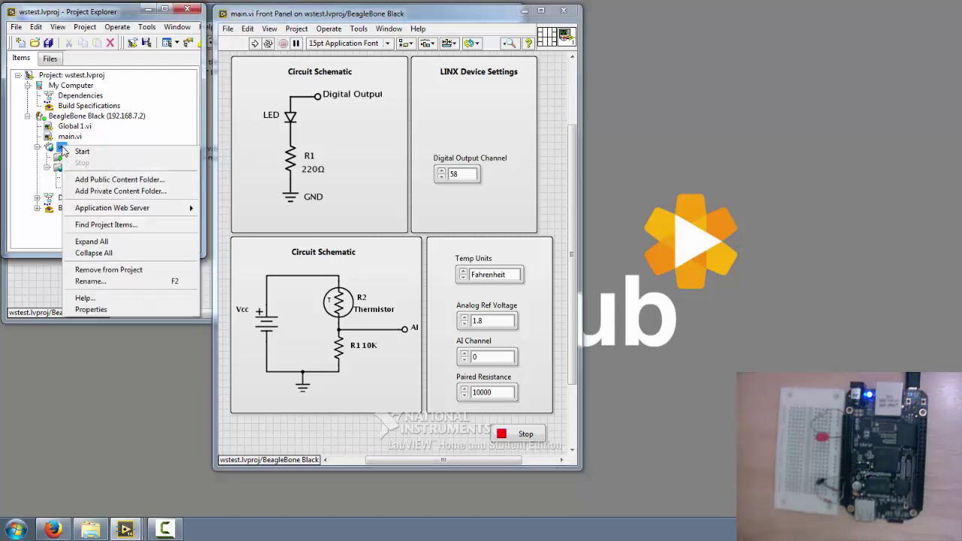
left_click(115, 184)
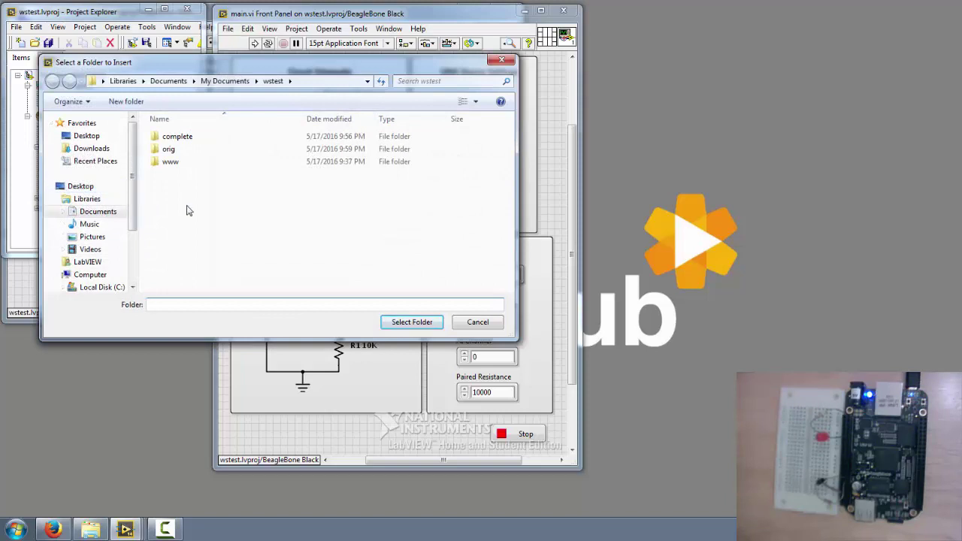
left_click(172, 165)
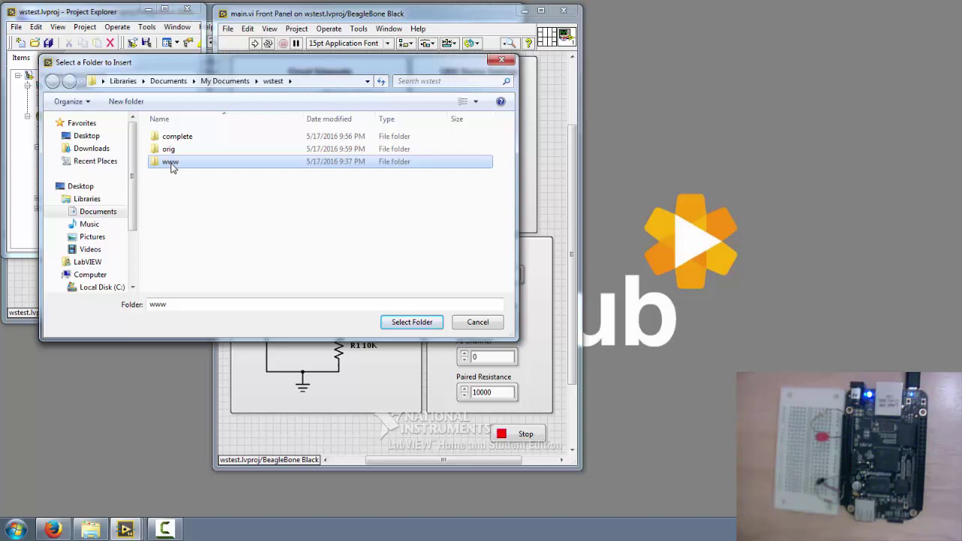
left_click(405, 322)
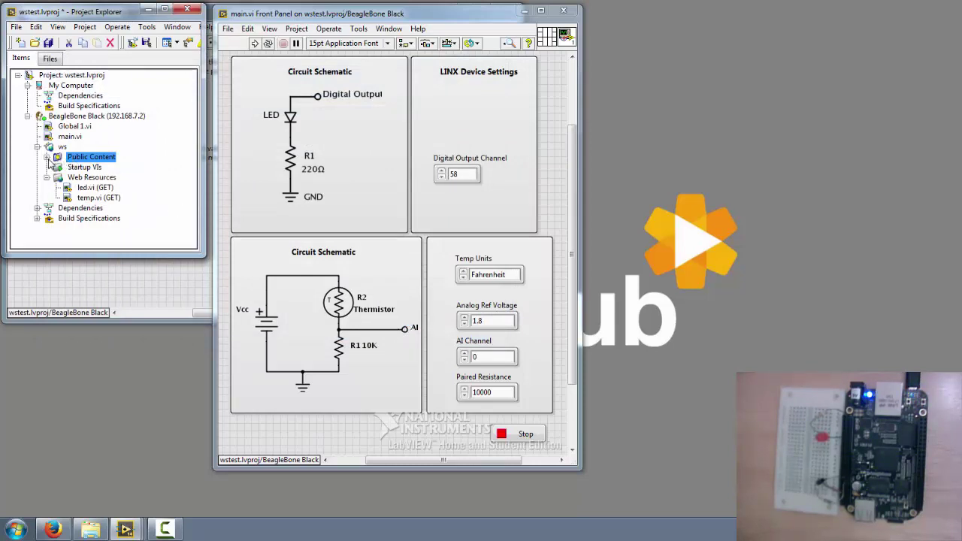
left_click(47, 156)
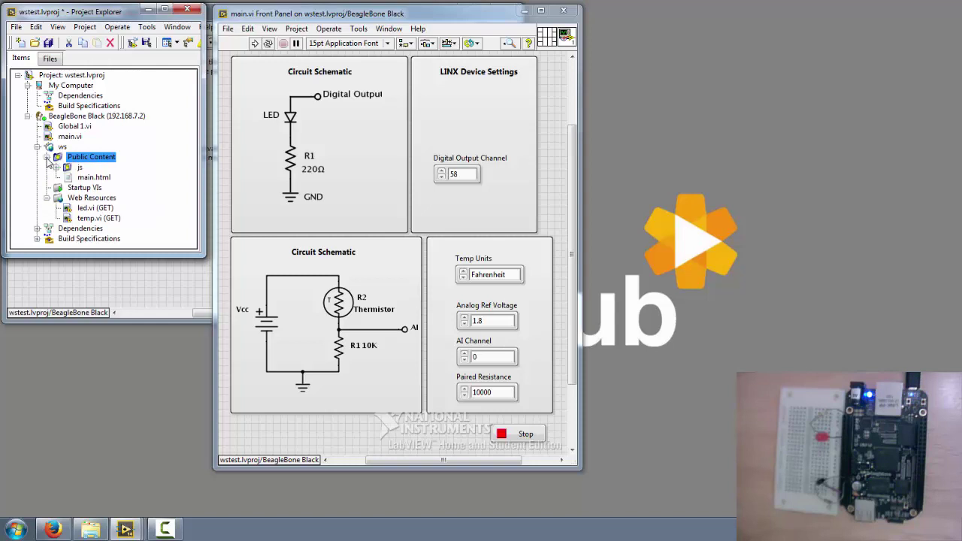
left_click(83, 178)
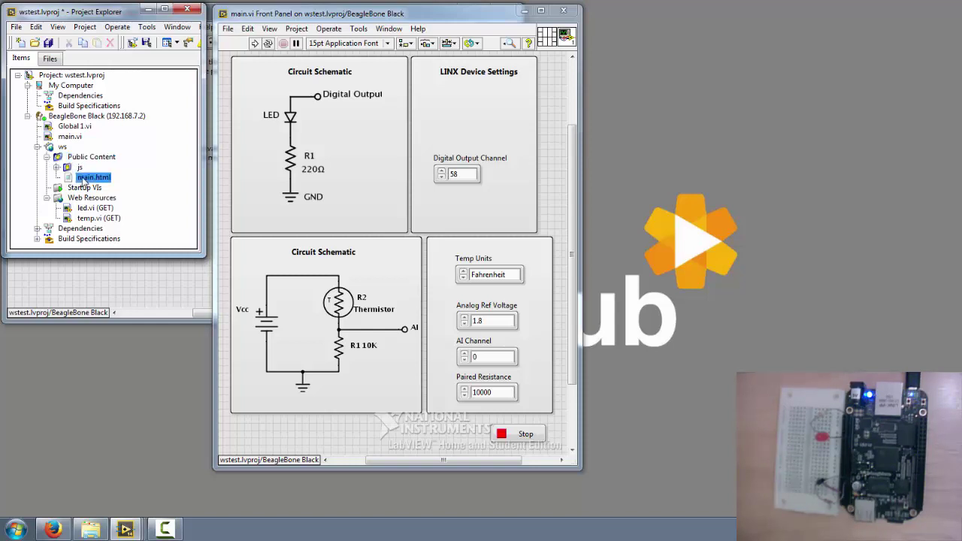
left_click(56, 167)
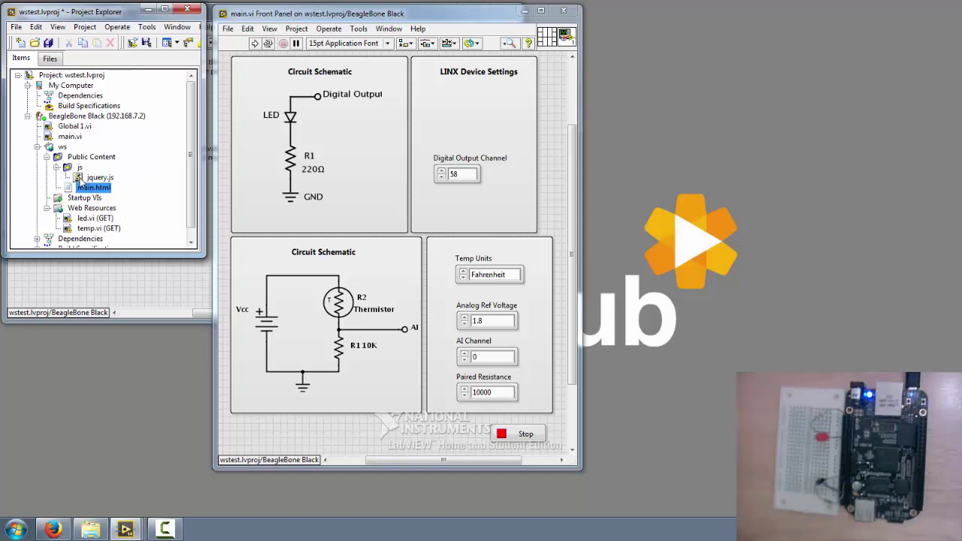
left_click(56, 167)
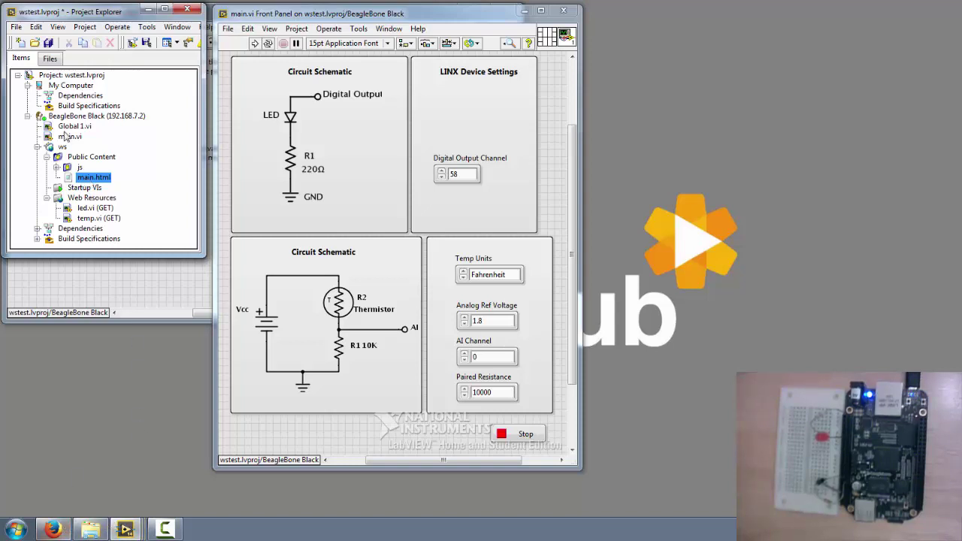
Step: Run main.vi on the BeagleBone Black and start the ws web service on the debug server
left_click(254, 43)
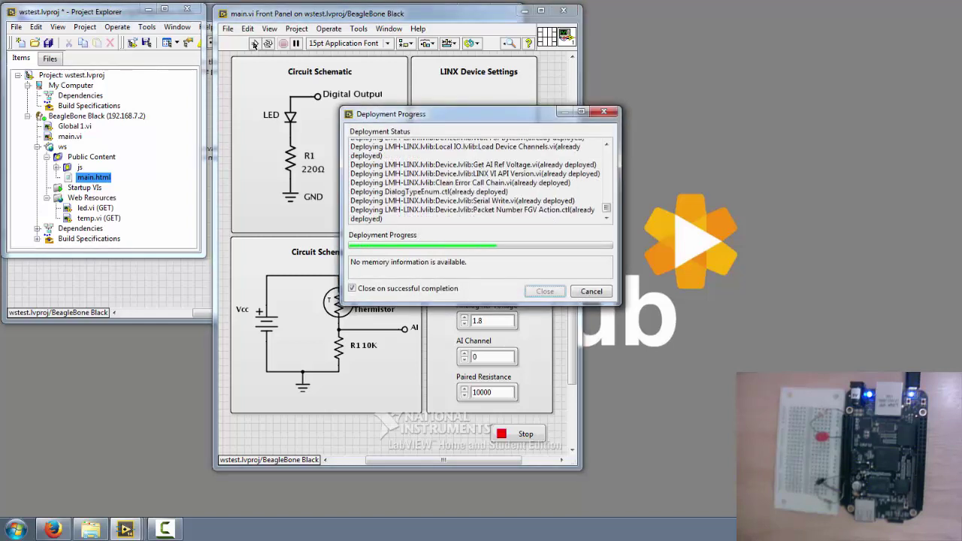
right_click(60, 148)
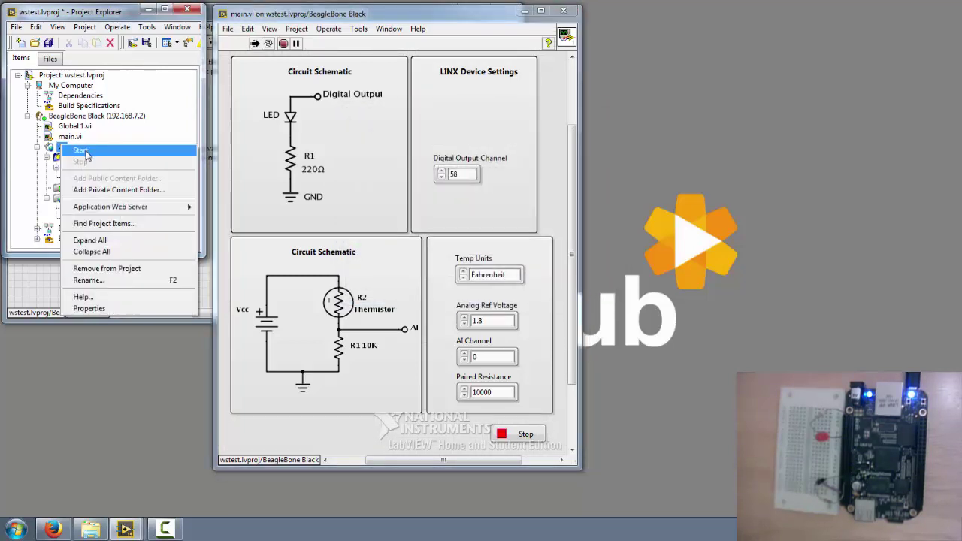
left_click(82, 151)
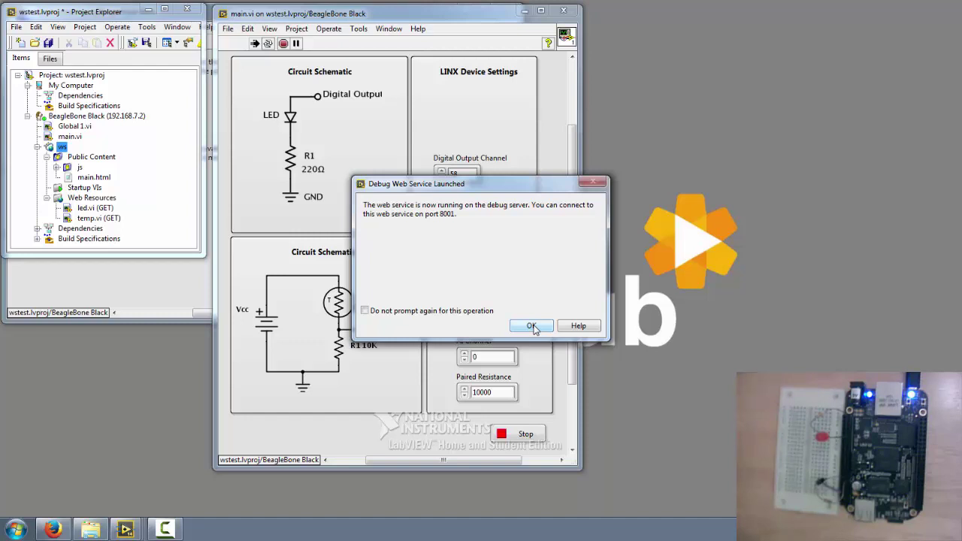
left_click(531, 326)
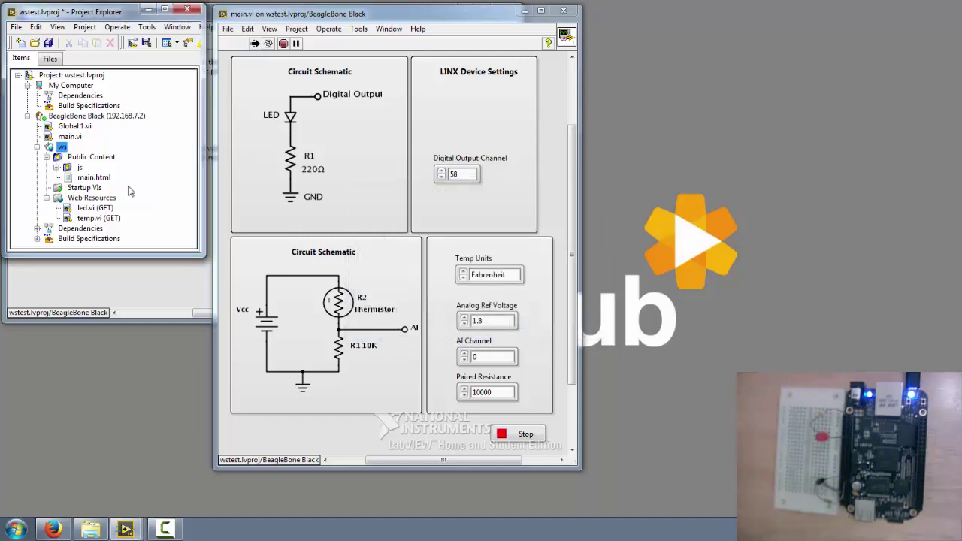
left_click(54, 529)
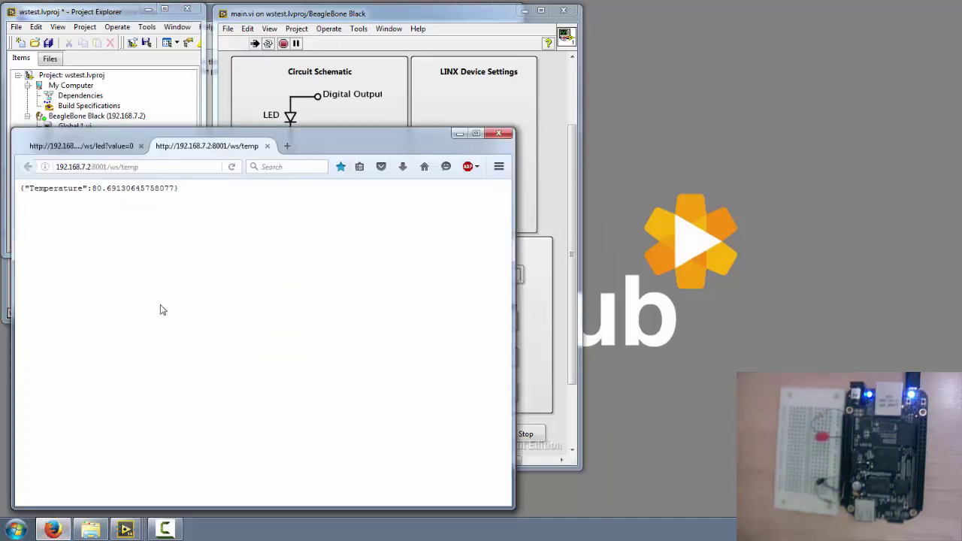
left_click_drag(140, 169, 48, 167)
key("ctrl+c")
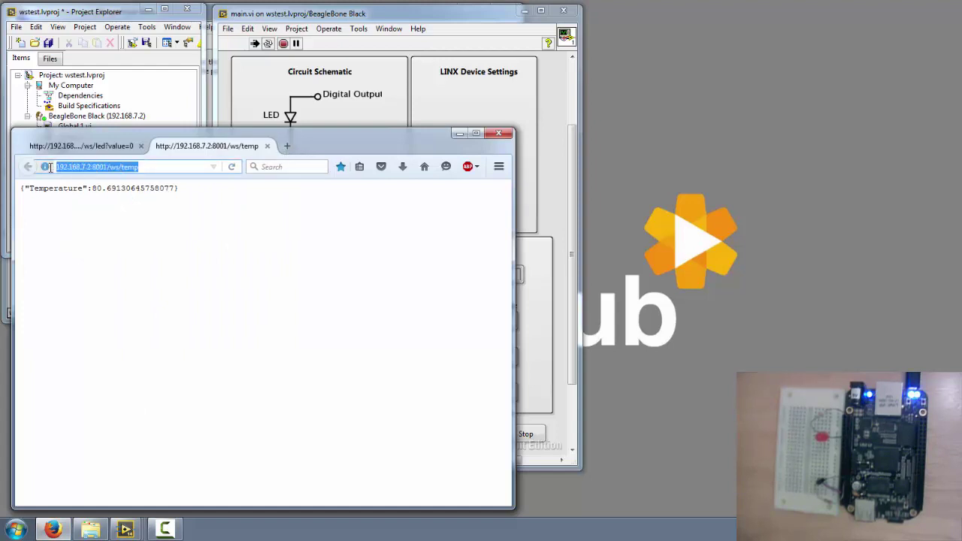
left_click(288, 147)
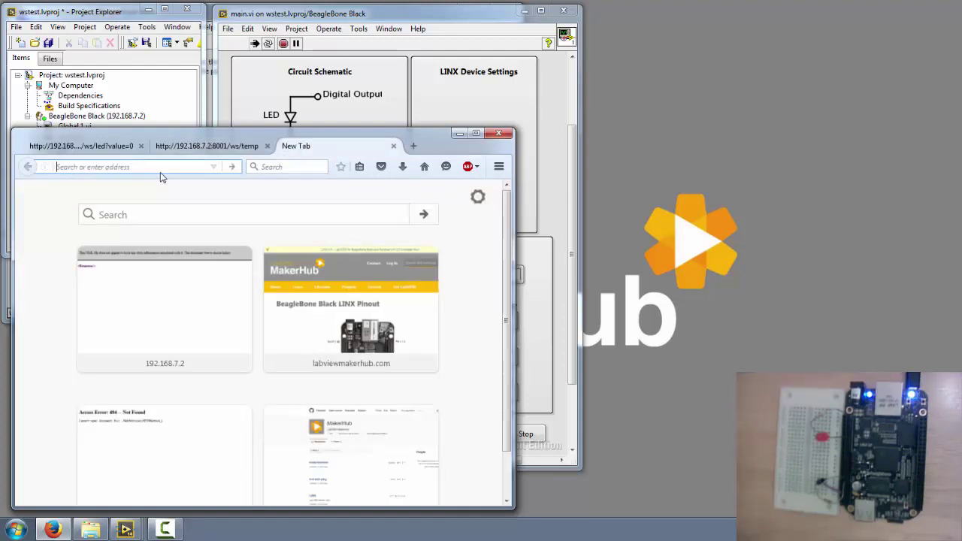
key("ctrl+v")
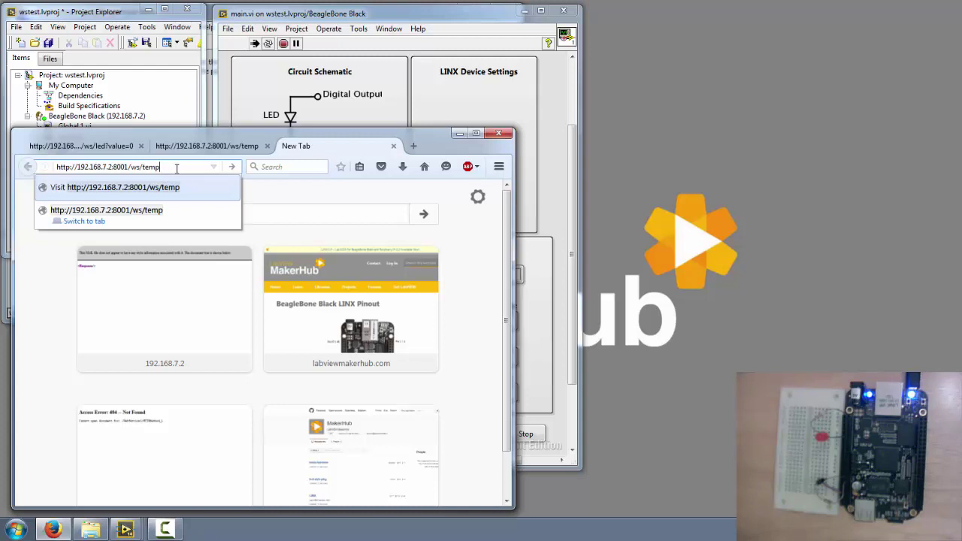
key("BackSpace")
key("BackSpace")
key("BackSpace")
key("BackSpace")
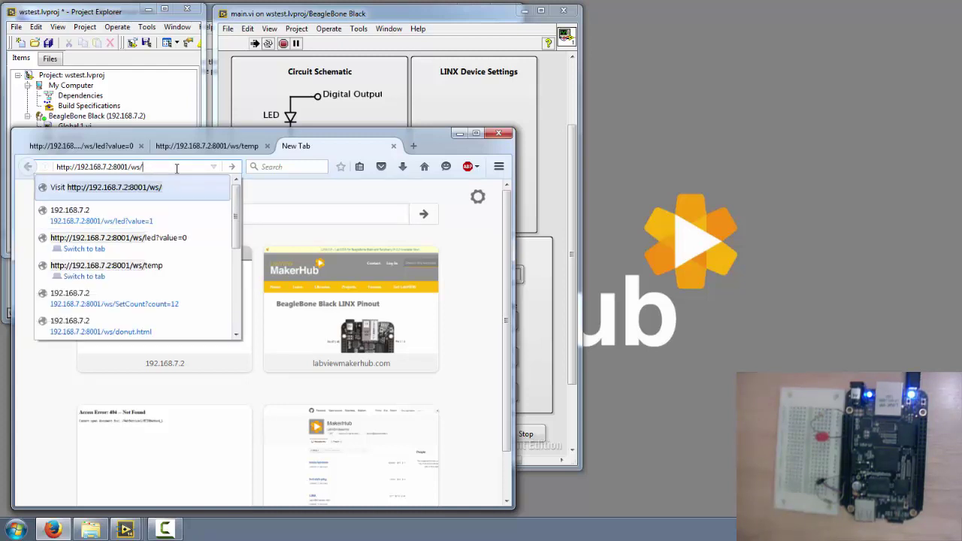
type("ma")
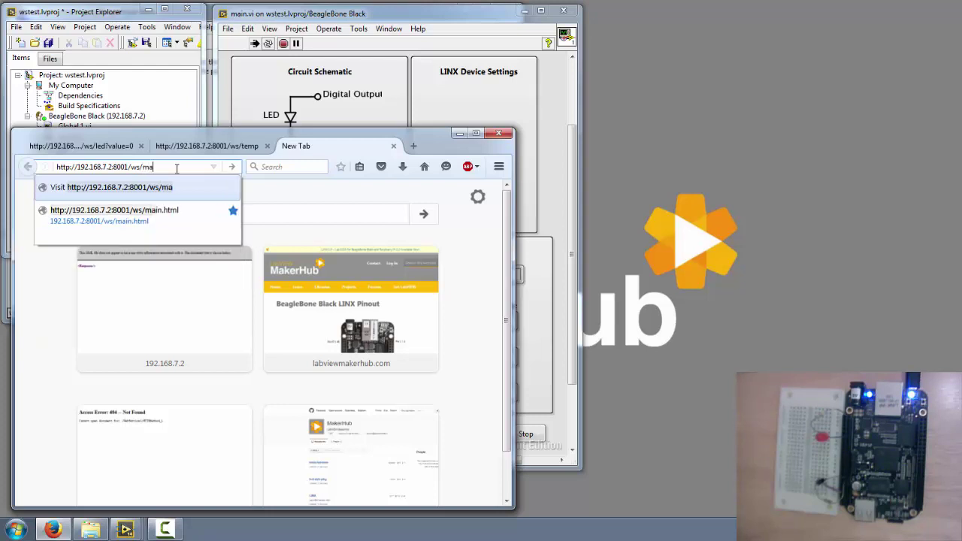
type("in.html")
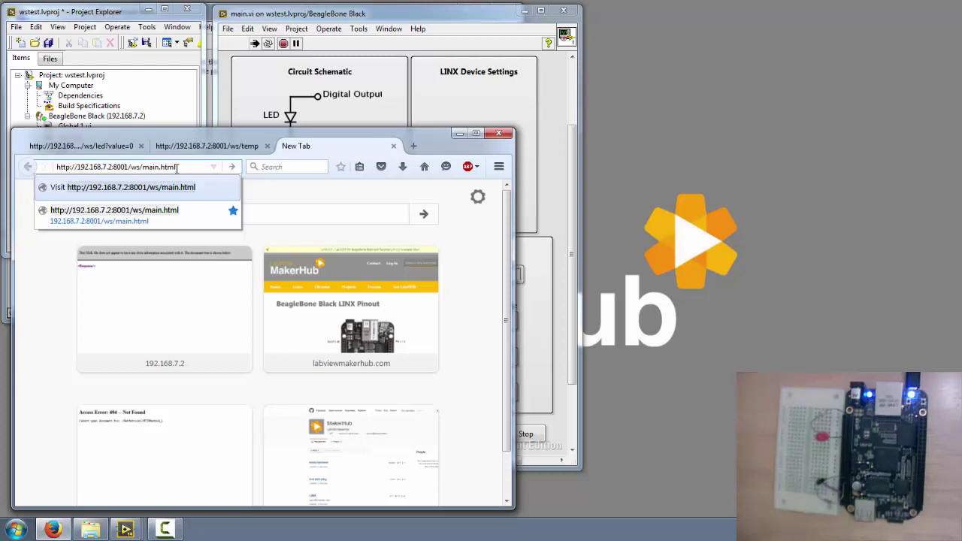
key("Return")
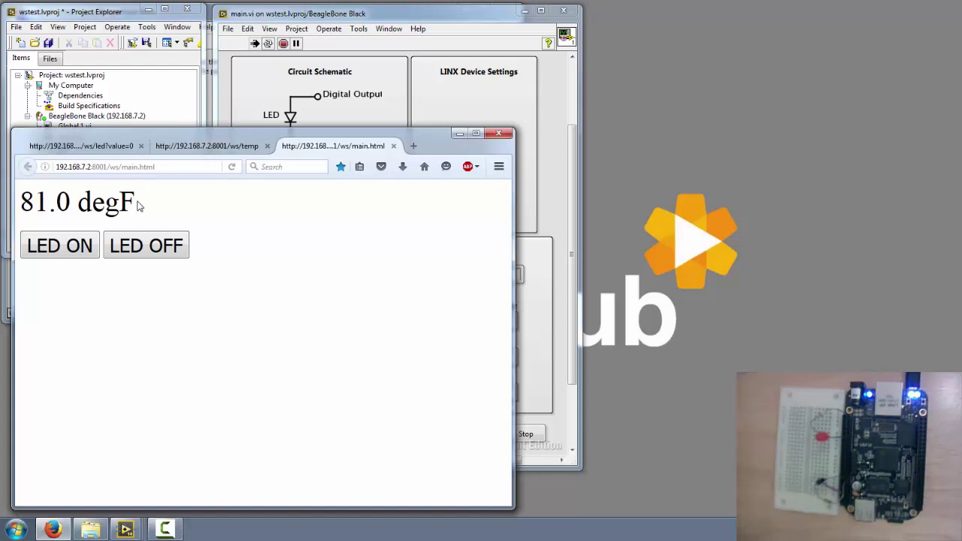
Step: Test the web page by switching the LED on and off, and minimize the browser
left_click(64, 253)
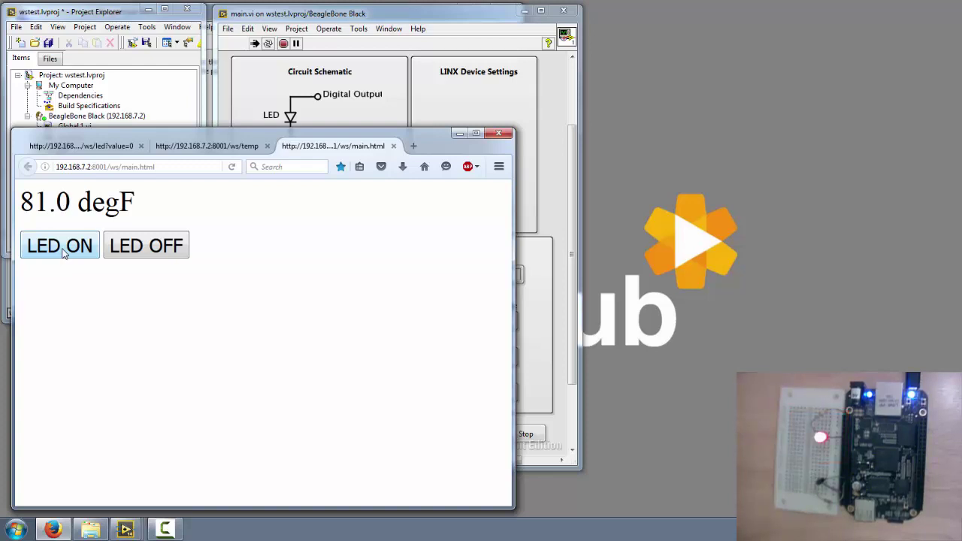
left_click(144, 251)
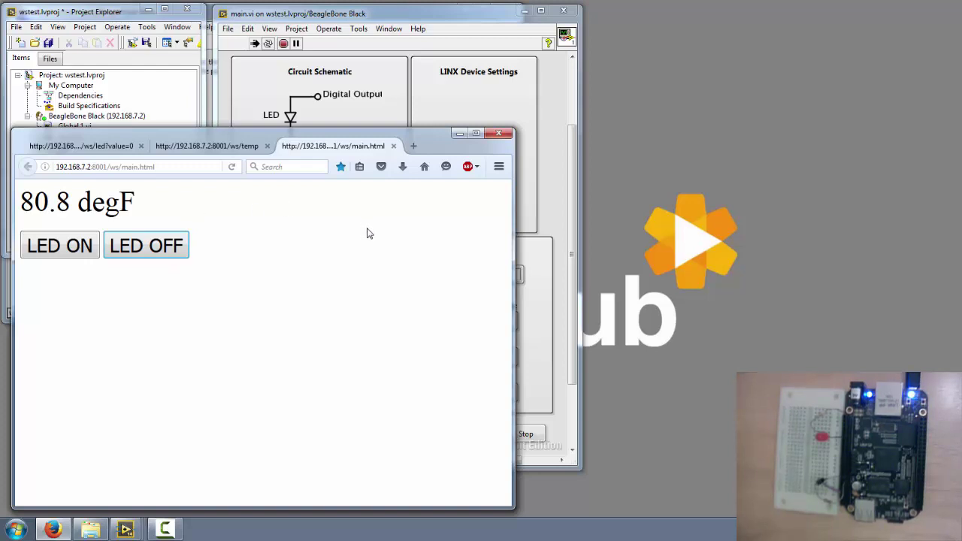
left_click(459, 134)
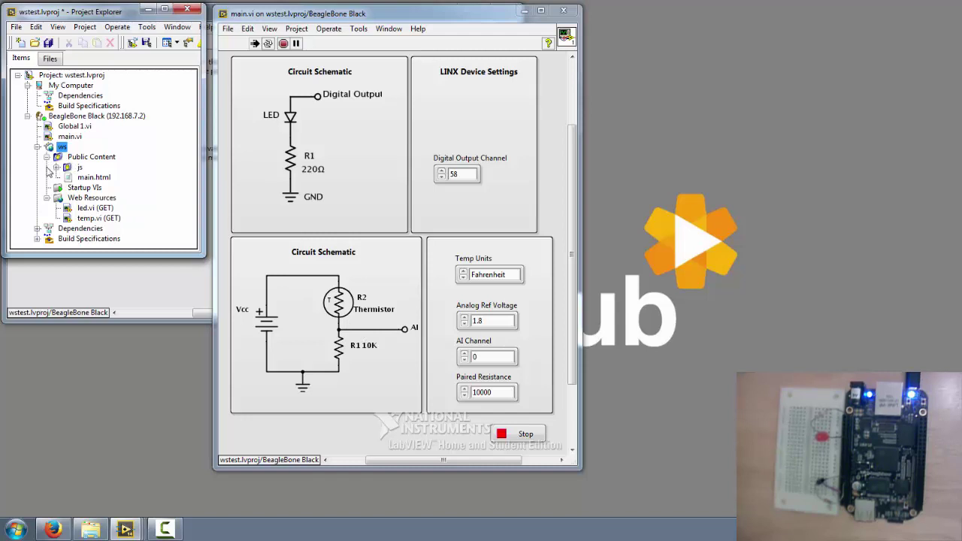
Step: Stop the ws web service and the running main.vi
right_click(62, 148)
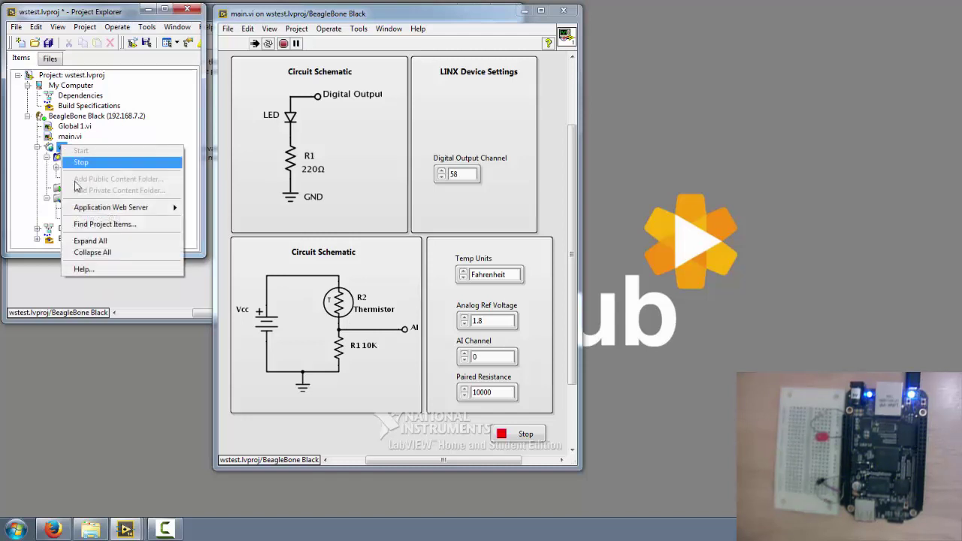
left_click(90, 240)
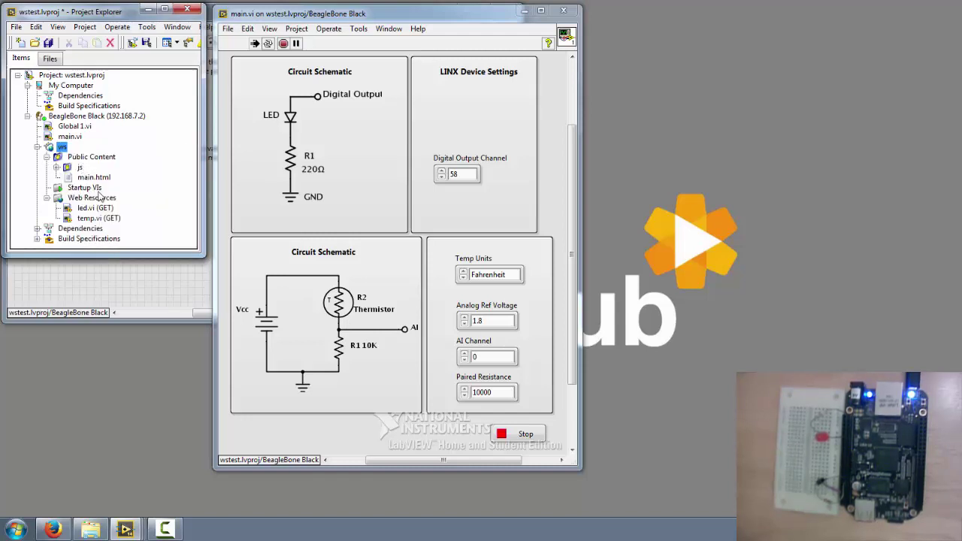
left_click(512, 434)
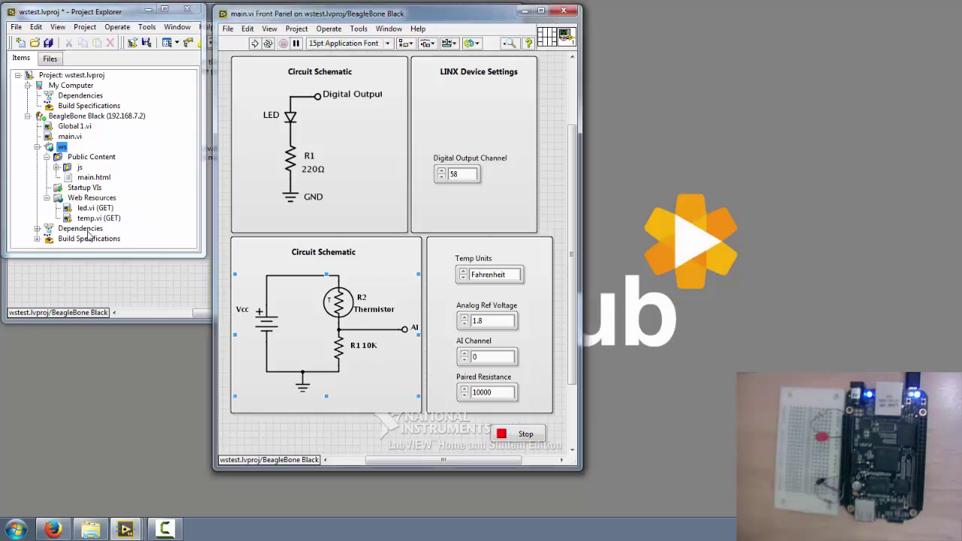
Step: Enlarge the project window, expand the BeagleBone Black build specifications and open the properties of My Real-Time Application
left_click(88, 253)
left_click_drag(88, 253, 86, 280)
left_click(37, 238)
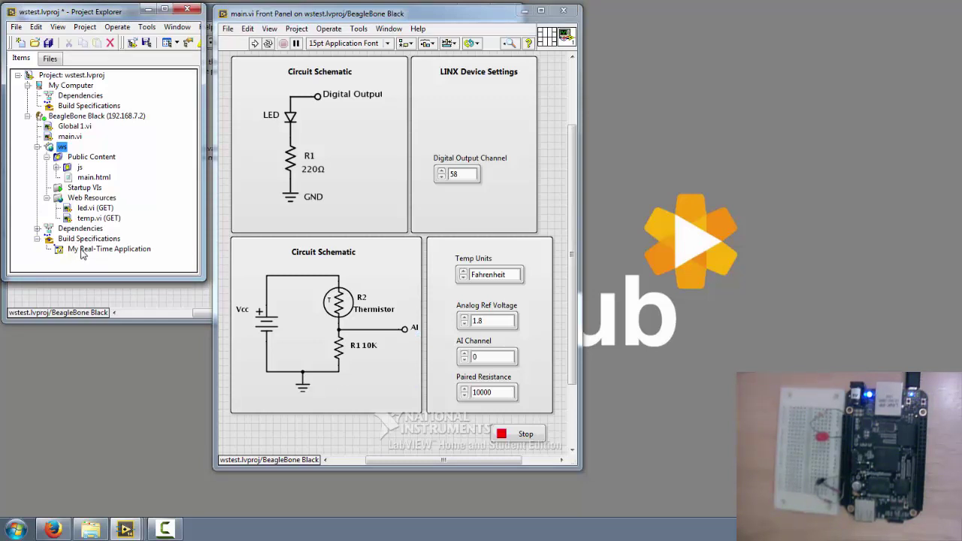
left_click(82, 250)
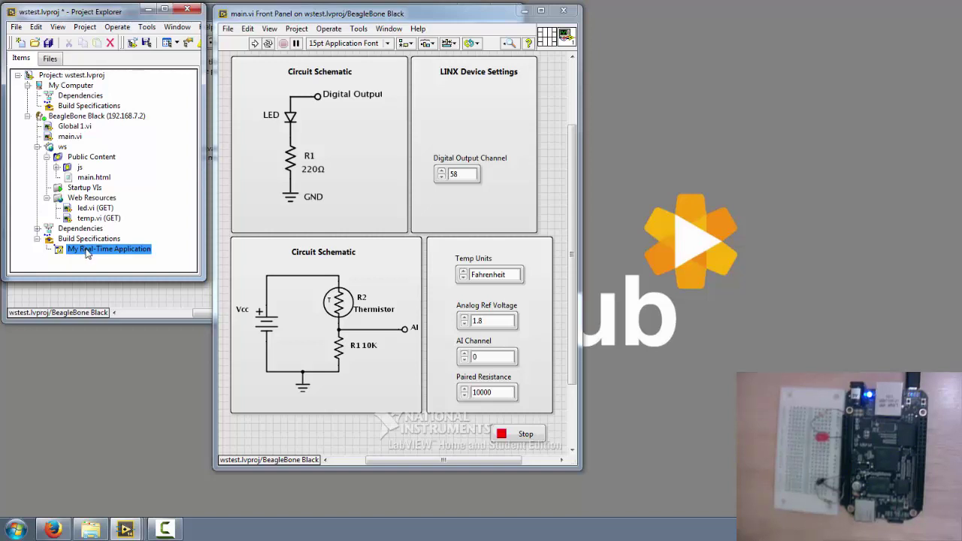
right_click(88, 253)
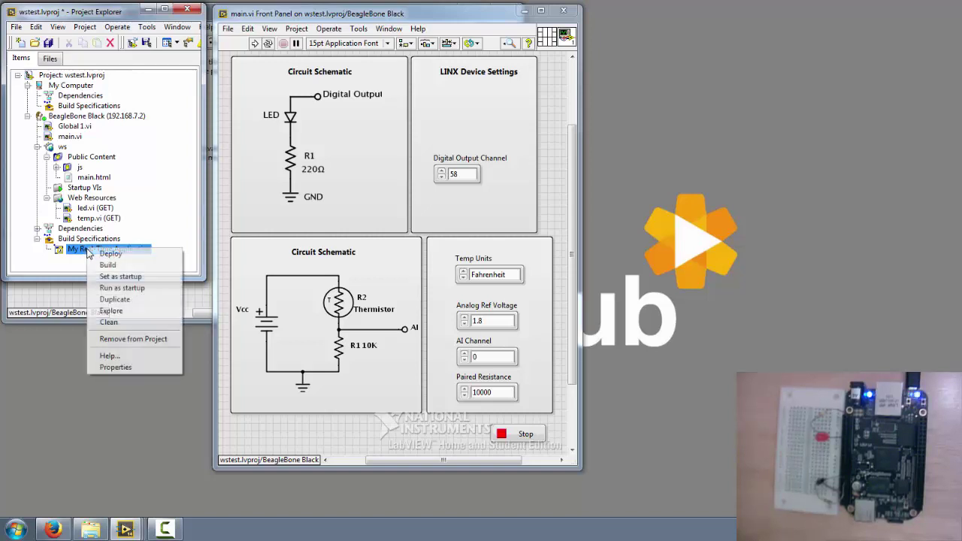
left_click(118, 367)
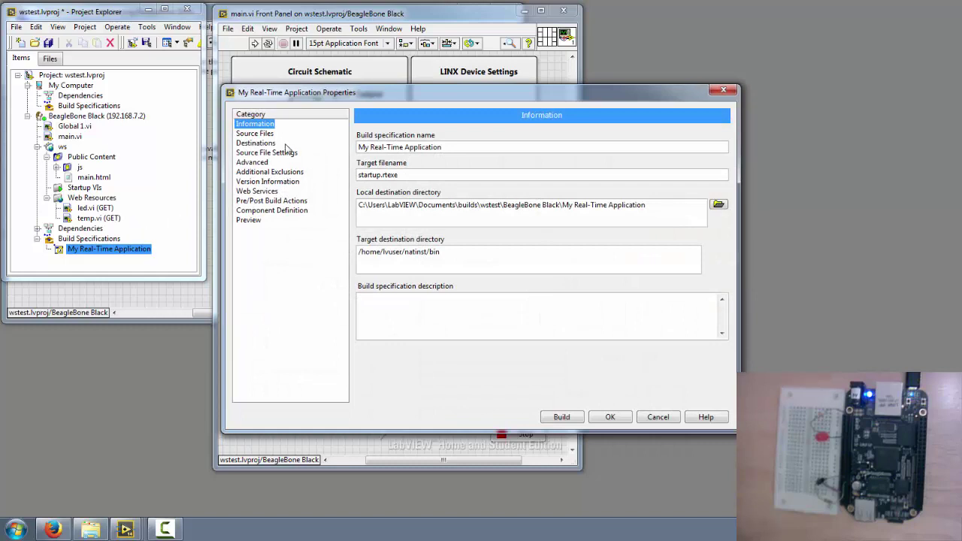
Step: Include the ws web service in the real-time application build and open its HTTP port for editing
left_click(247, 194)
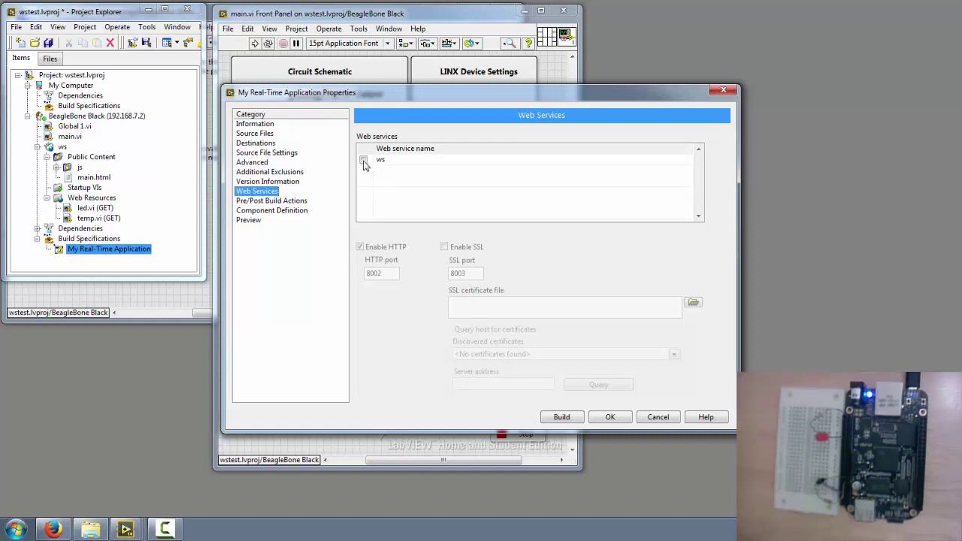
left_click(363, 160)
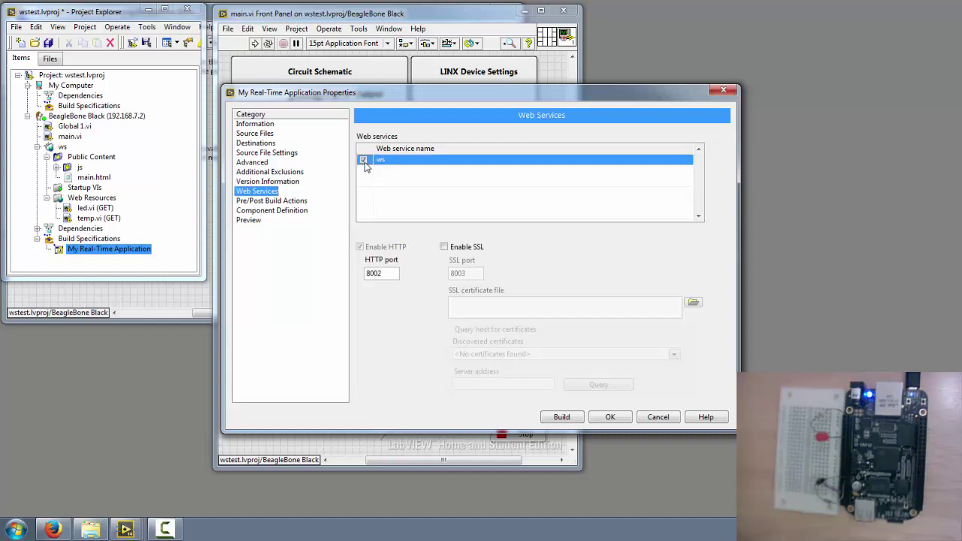
double_click(387, 274)
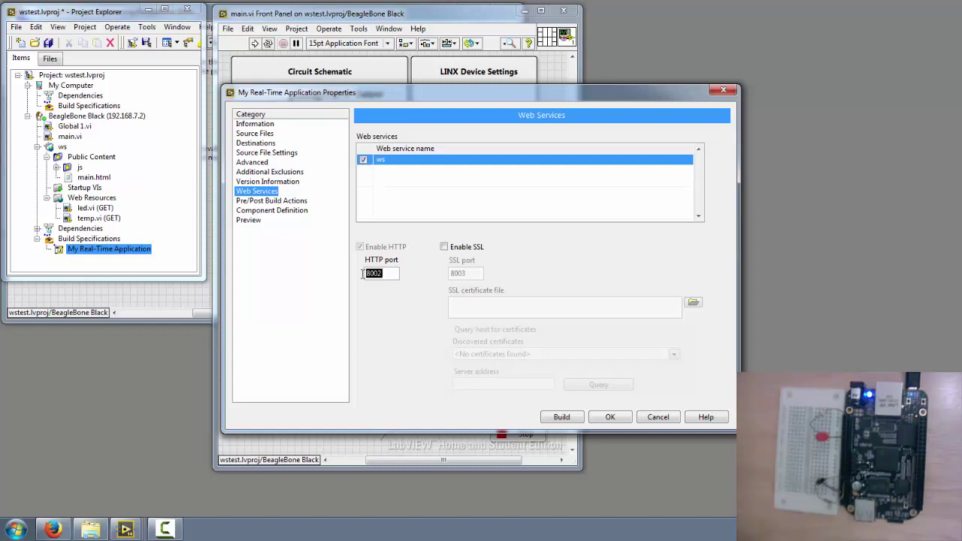